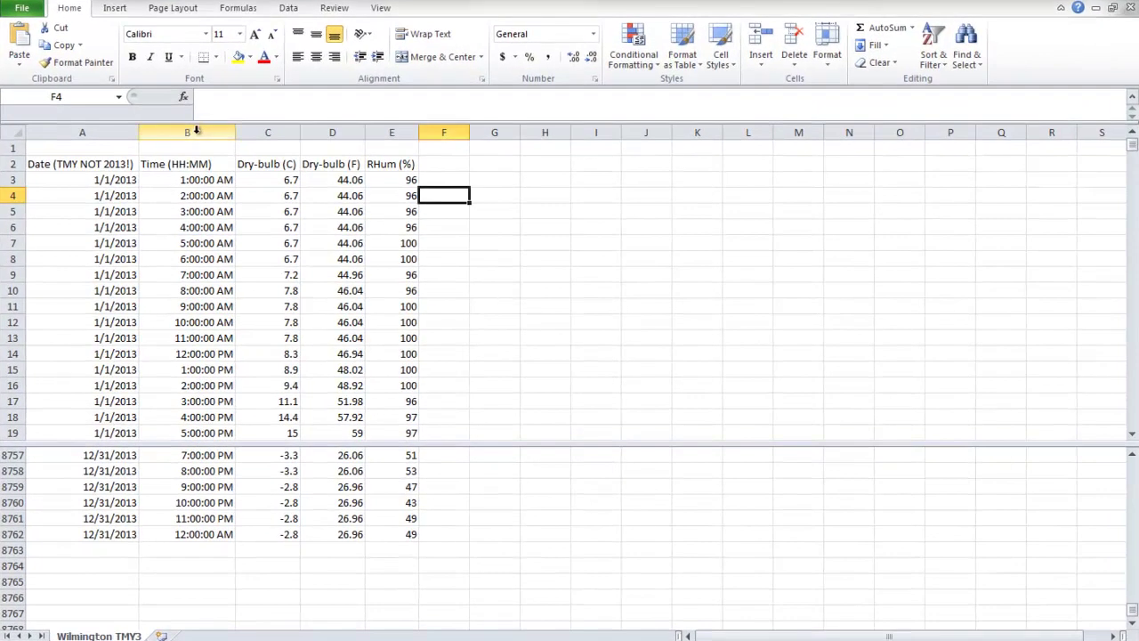
Insert a new empty column B and enter the header 'Month' in B2.
{"action": "left_click", "coordinate": [196, 131]}
{"action": "right_click", "coordinate": [198, 133]}
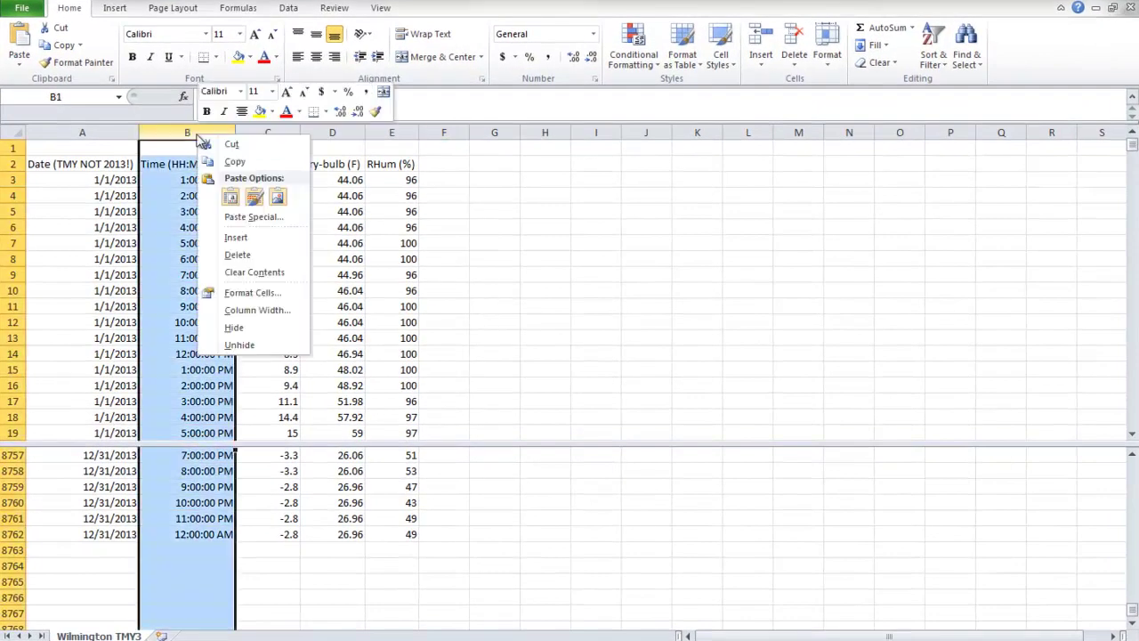
{"action": "left_click", "coordinate": [265, 245]}
{"action": "left_click", "coordinate": [213, 163]}
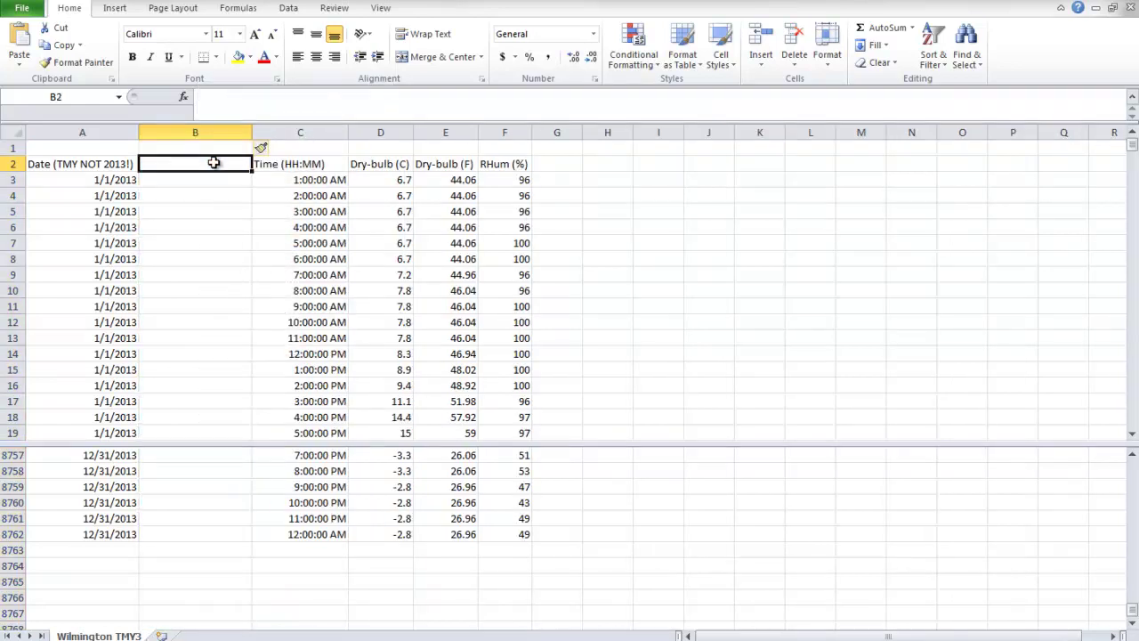
{"action": "type", "text": "Month"}
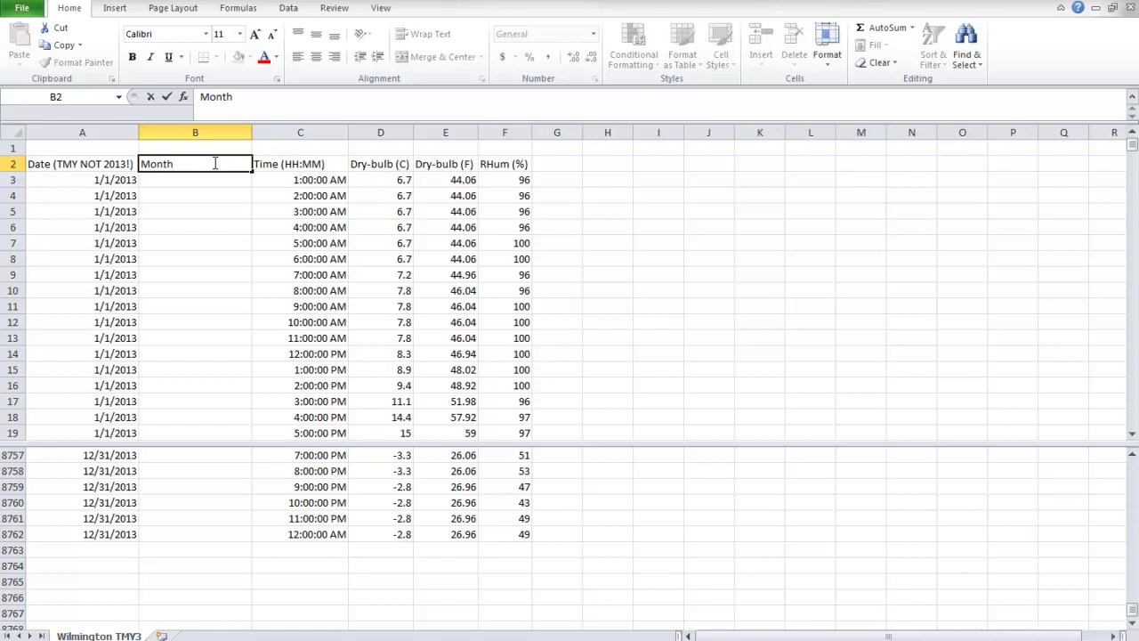
{"action": "key", "text": "Return"}
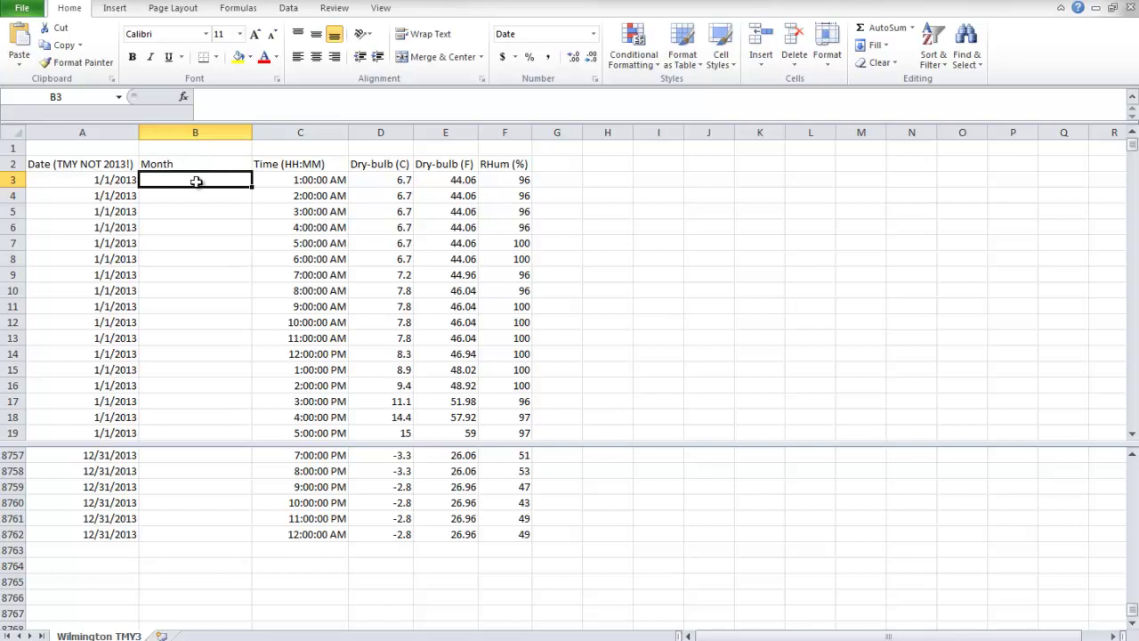
Enter =MONTH(A3) in B3, format it as Number, and fill it down to row 8762.
{"action": "type", "text": "=month("}
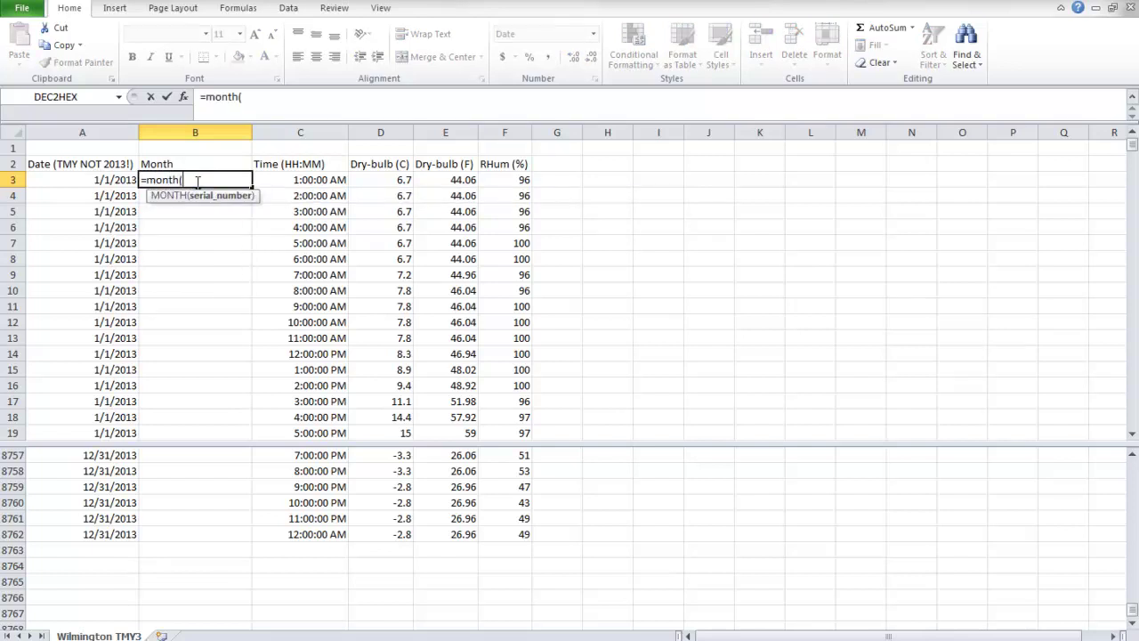
{"action": "left_click", "coordinate": [113, 180]}
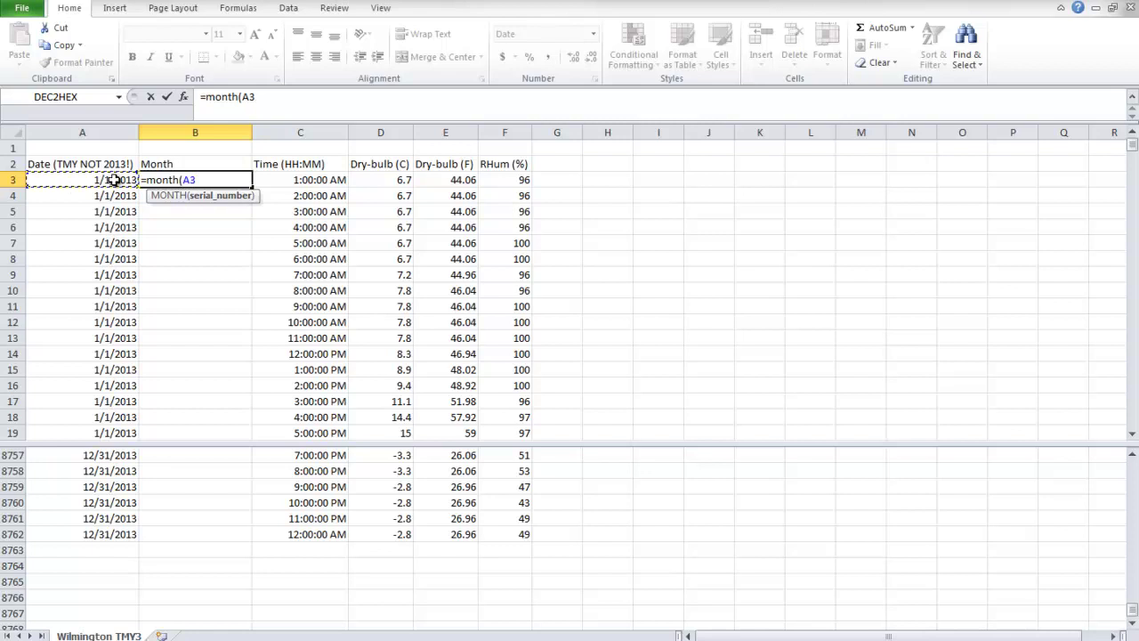
{"action": "type", "text": ")"}
{"action": "key", "text": "Return"}
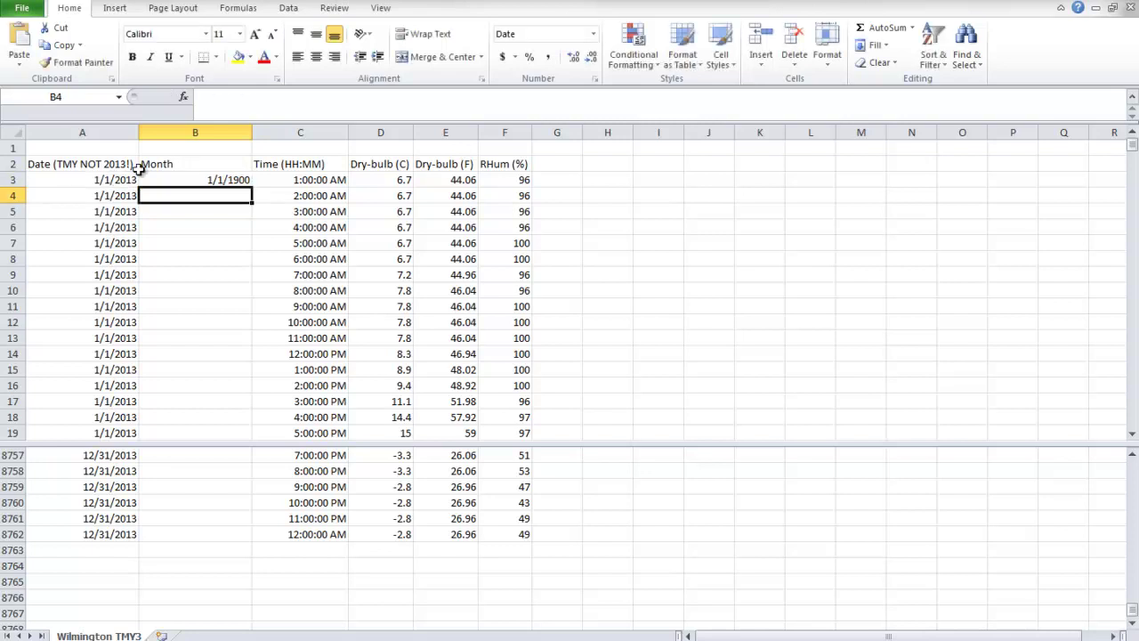
{"action": "left_click", "coordinate": [205, 181]}
{"action": "left_click", "coordinate": [594, 33]}
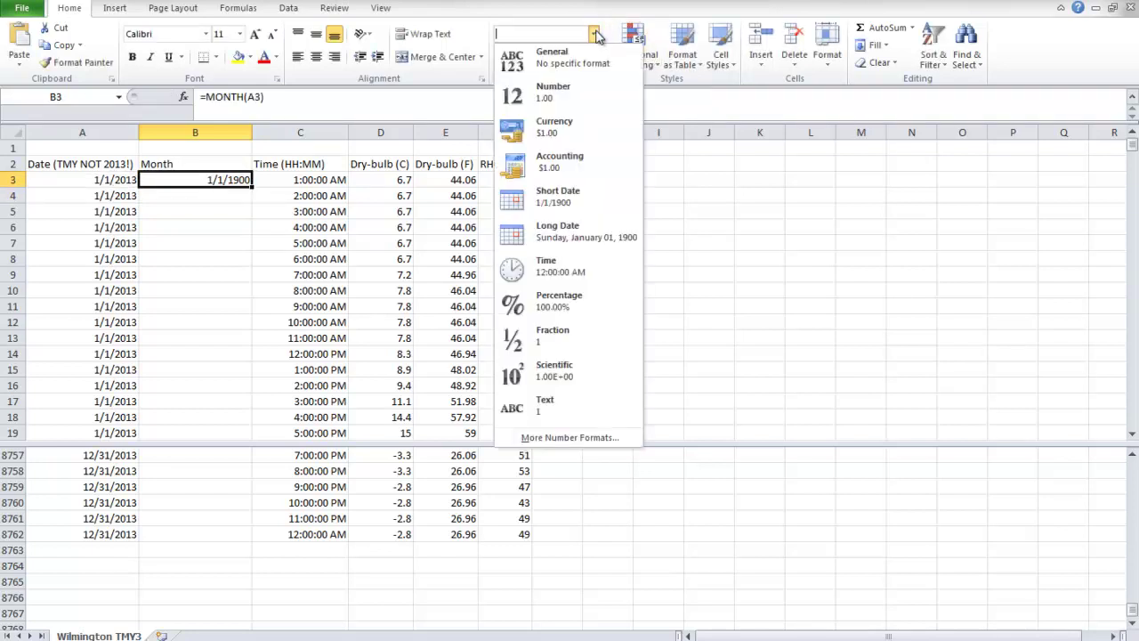
{"action": "left_click", "coordinate": [578, 105]}
{"action": "left_click", "coordinate": [194, 227]}
{"action": "left_click", "coordinate": [243, 181]}
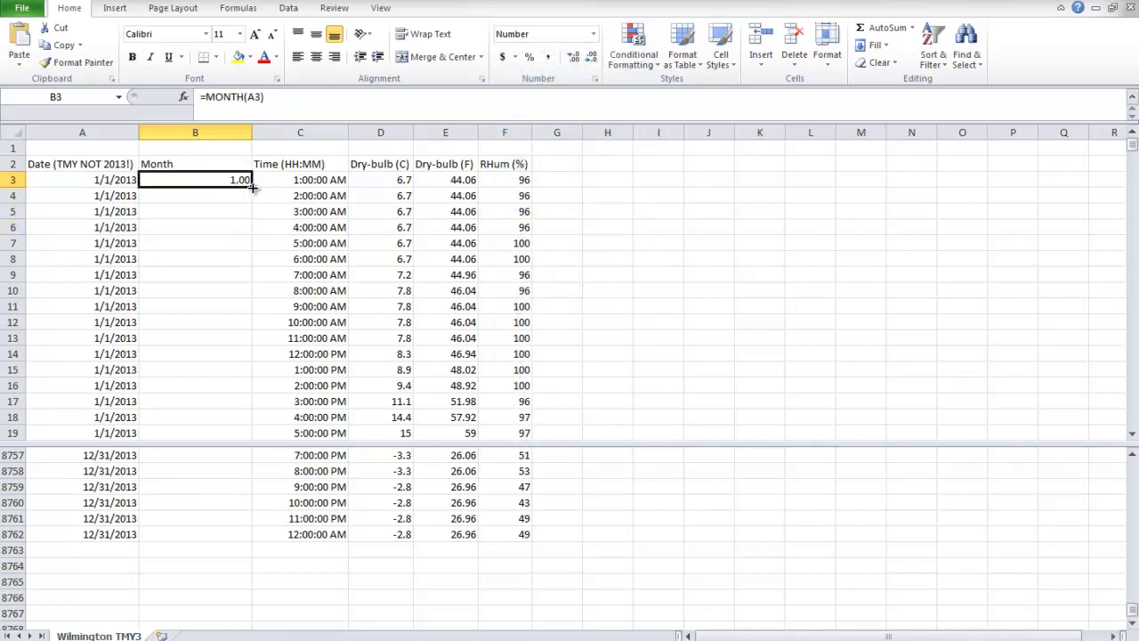
{"action": "double_click", "coordinate": [252, 187]}
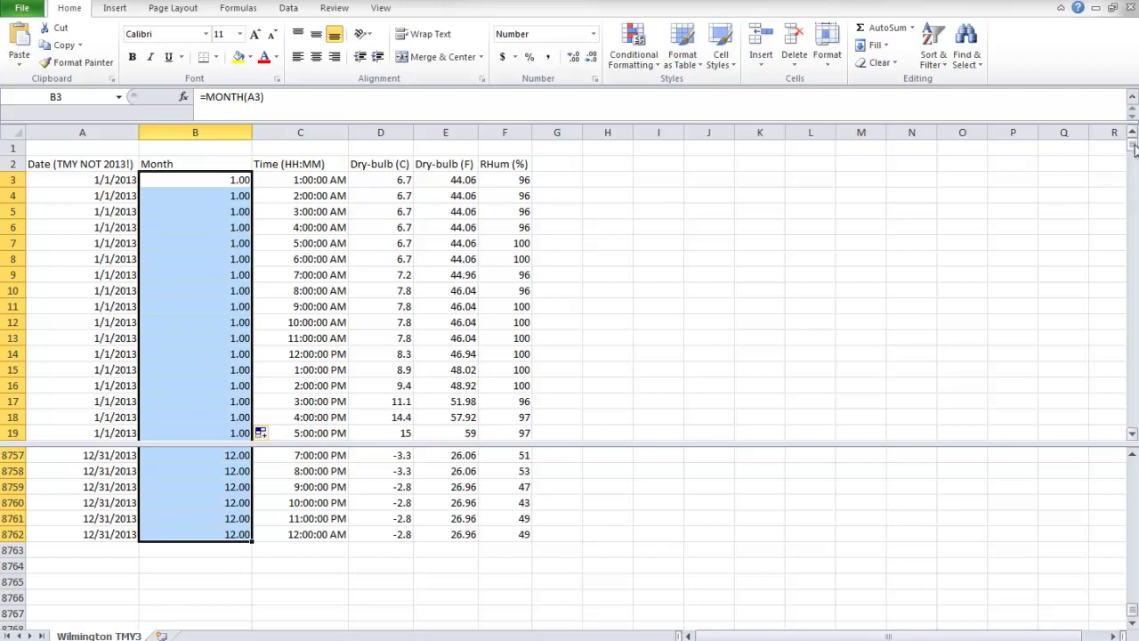
{"action": "mouse_move", "coordinate": [1133, 147]}
{"action": "left_mouse_down"}
{"action": "mouse_move", "coordinate": [1134, 182]}
{"action": "mouse_move", "coordinate": [1134, 146]}
{"action": "left_mouse_up"}
Select A2:F8762 and insert a PivotTable from it on a new worksheet.
{"action": "left_click", "coordinate": [97, 166]}
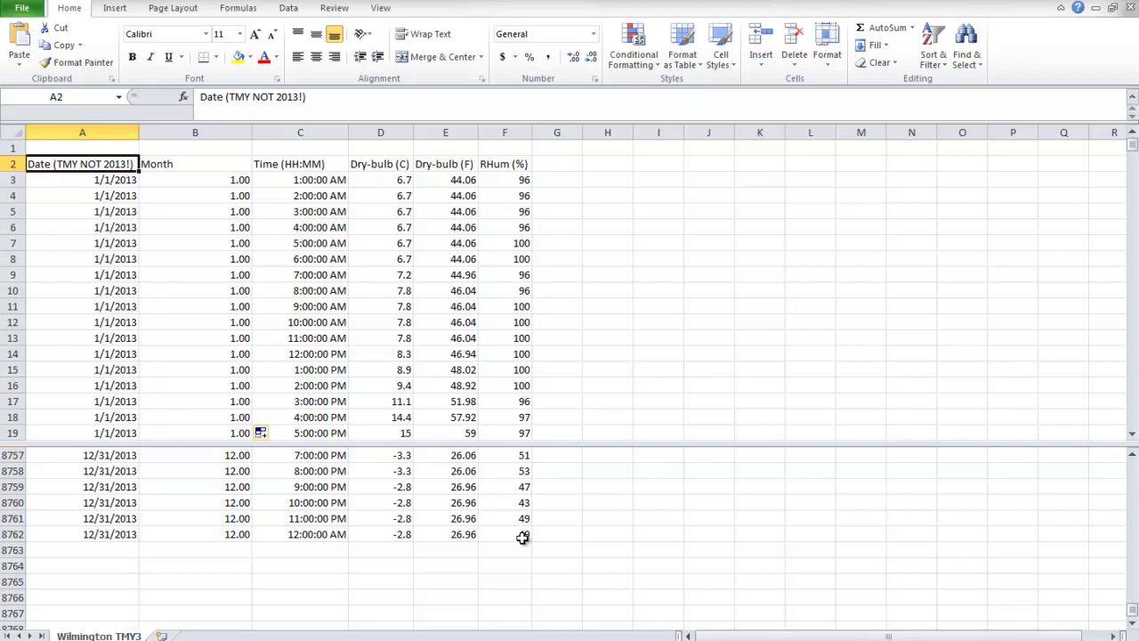
{"action": "left_click", "coordinate": [523, 537], "text": "shift"}
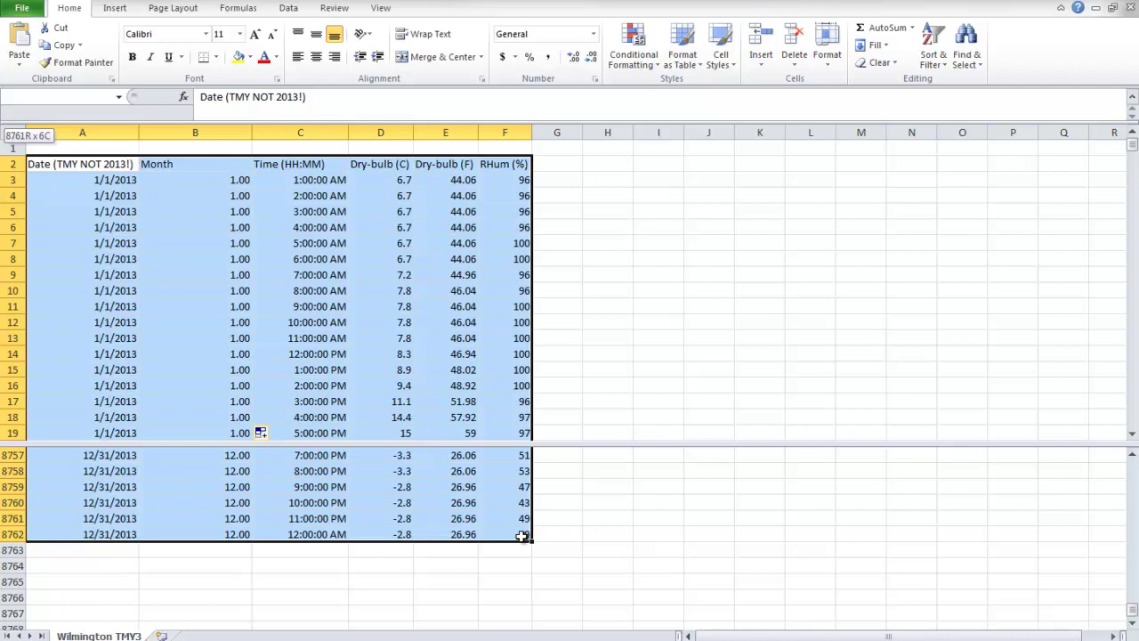
{"action": "left_click", "coordinate": [116, 9]}
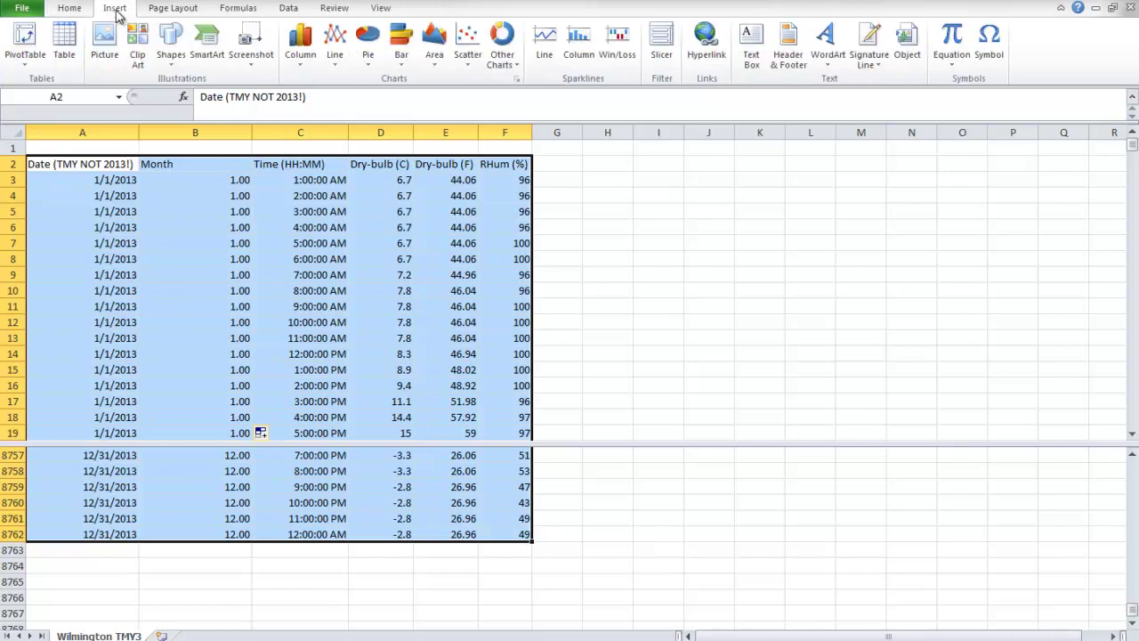
{"action": "left_click", "coordinate": [25, 44]}
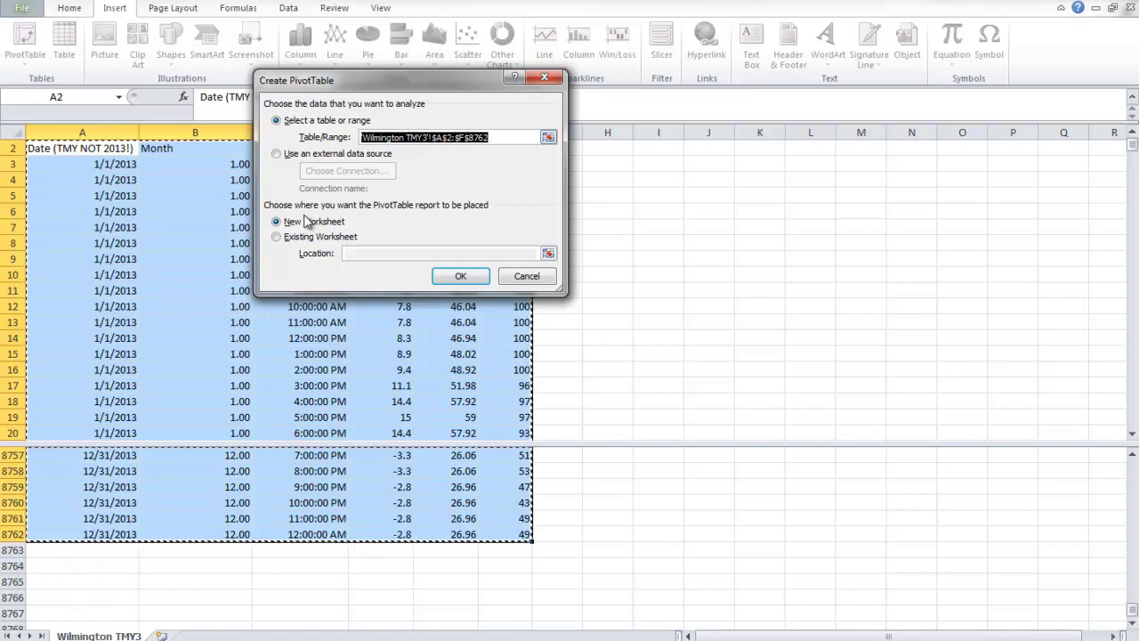
{"action": "left_click", "coordinate": [460, 276]}
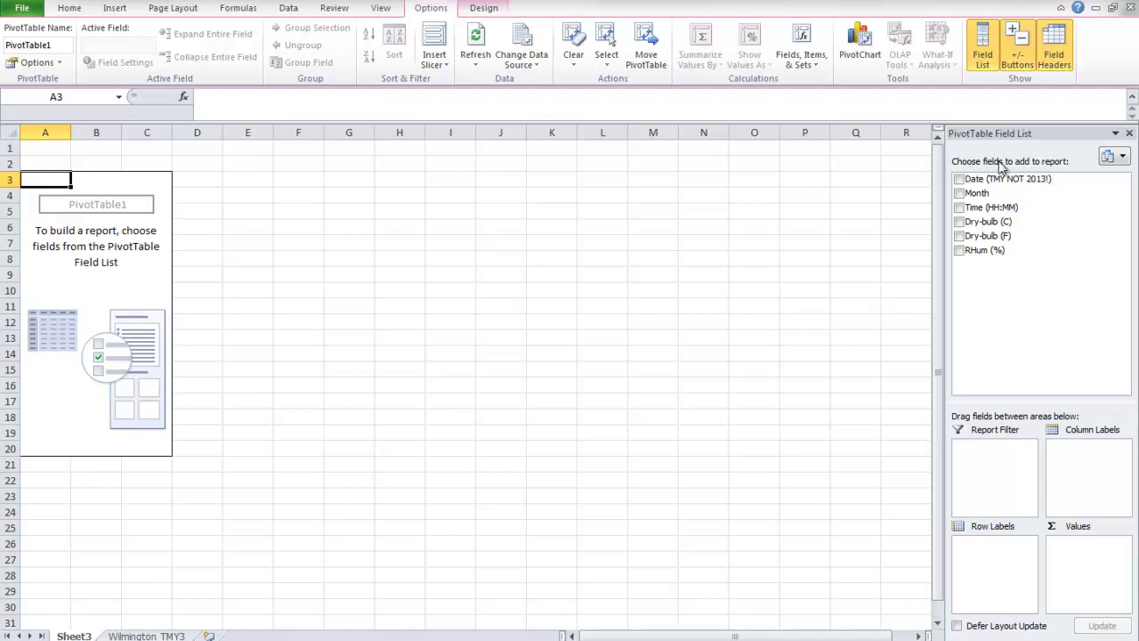
Put Month in Row Labels and Dry-bulb (F) in Values, summarized as Average.
{"action": "left_click_drag", "start_coordinate": [981, 194], "coordinate": [990, 556]}
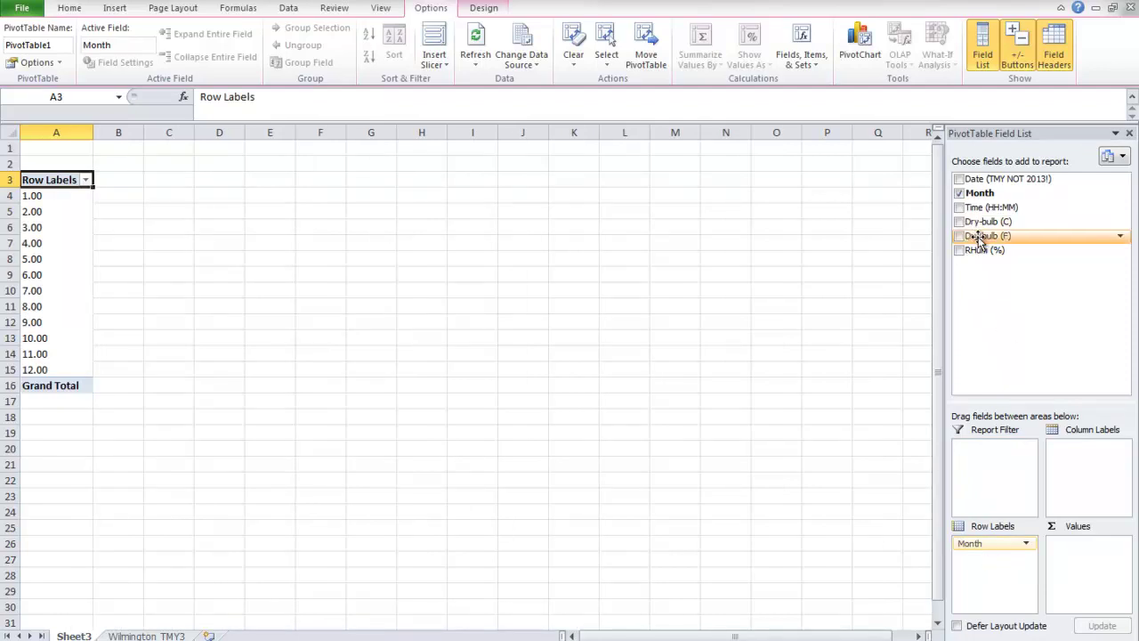
{"action": "left_click_drag", "start_coordinate": [979, 238], "coordinate": [1077, 546]}
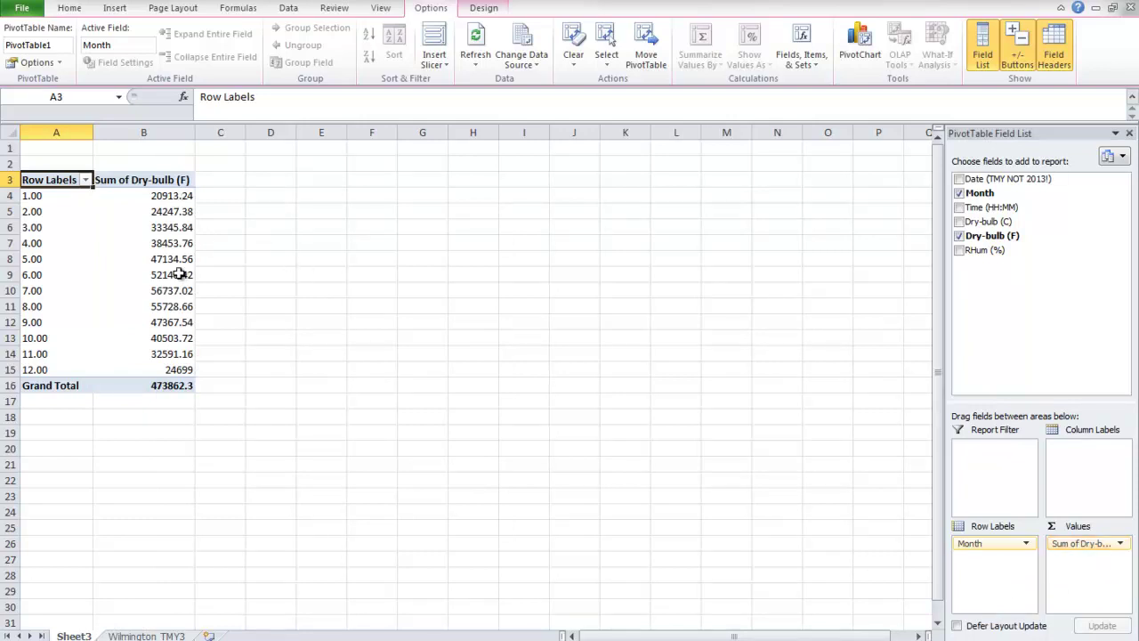
{"action": "mouse_move", "coordinate": [179, 291]}
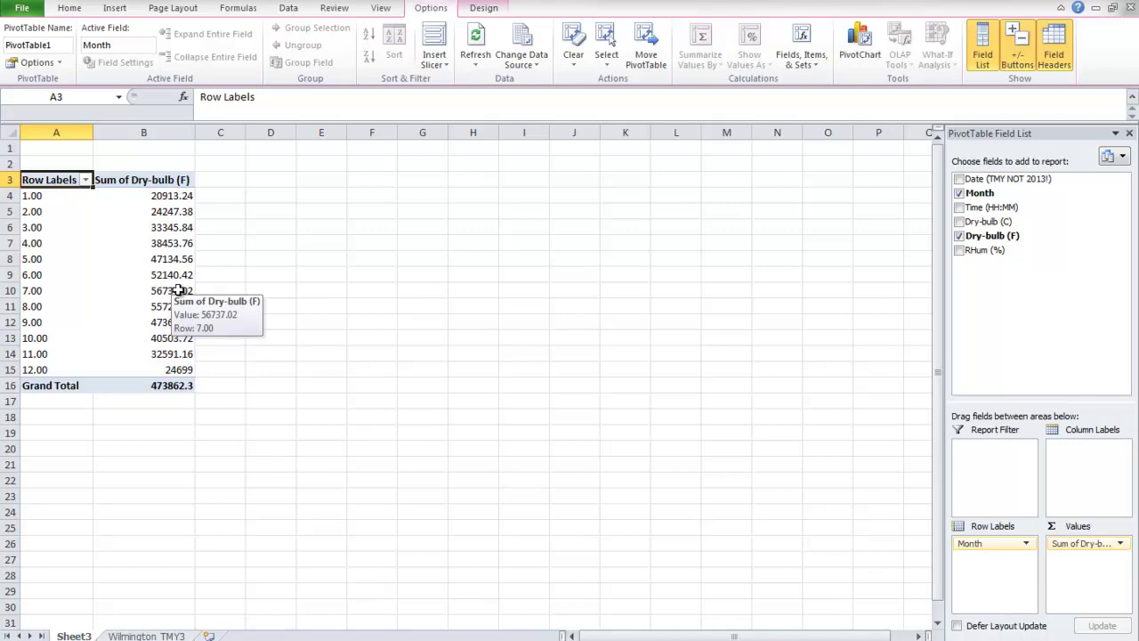
{"action": "left_click", "coordinate": [1122, 544]}
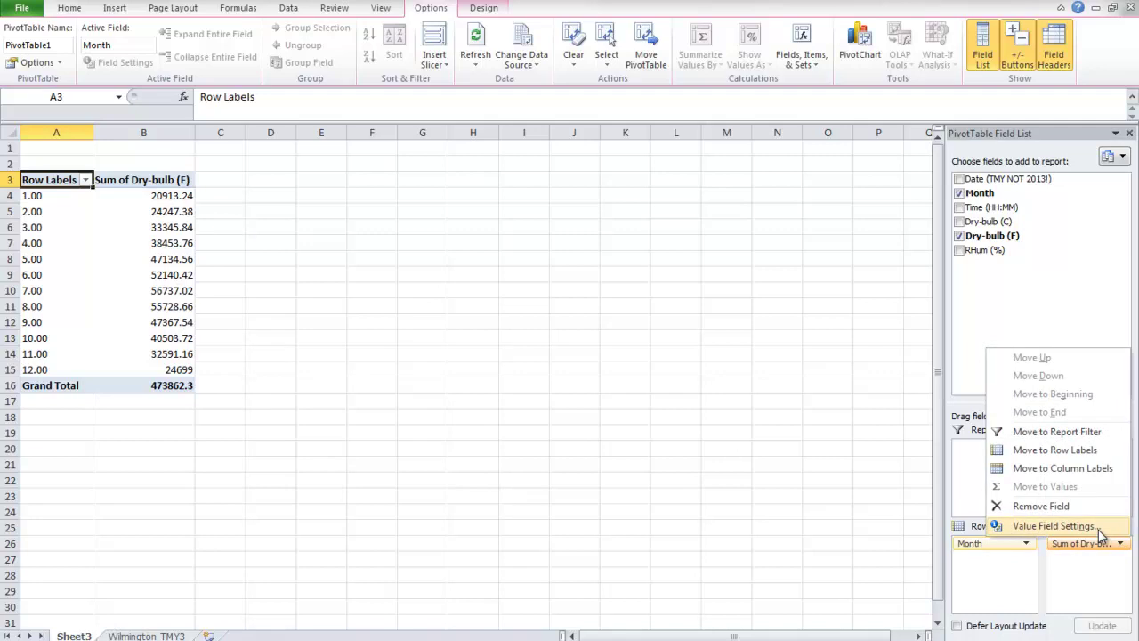
{"action": "left_click", "coordinate": [1101, 534]}
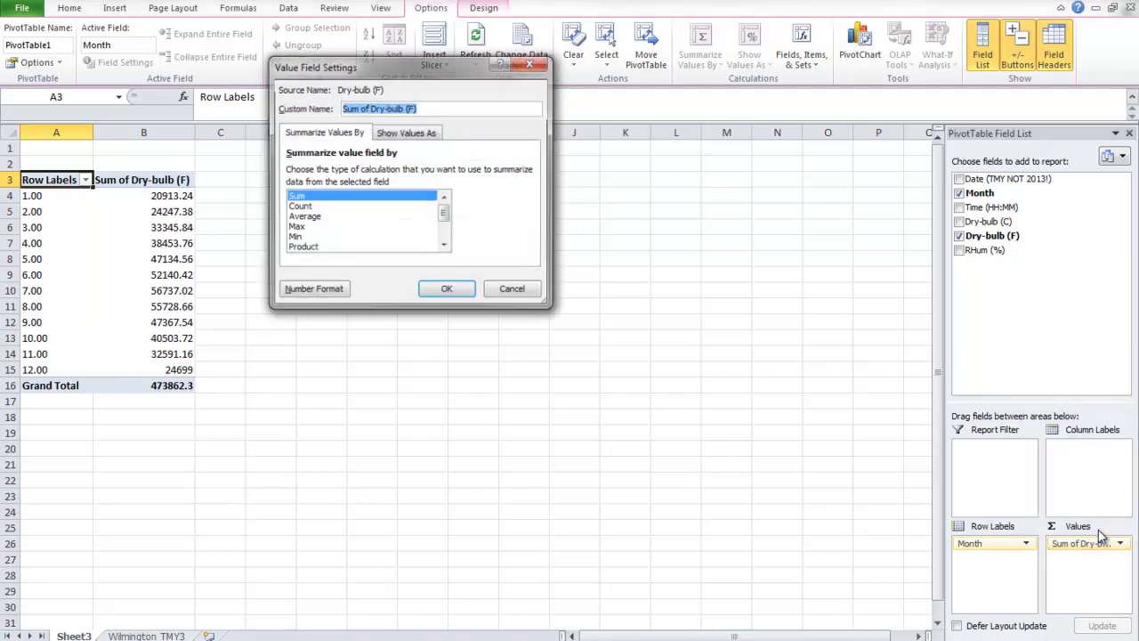
{"action": "left_click", "coordinate": [323, 218]}
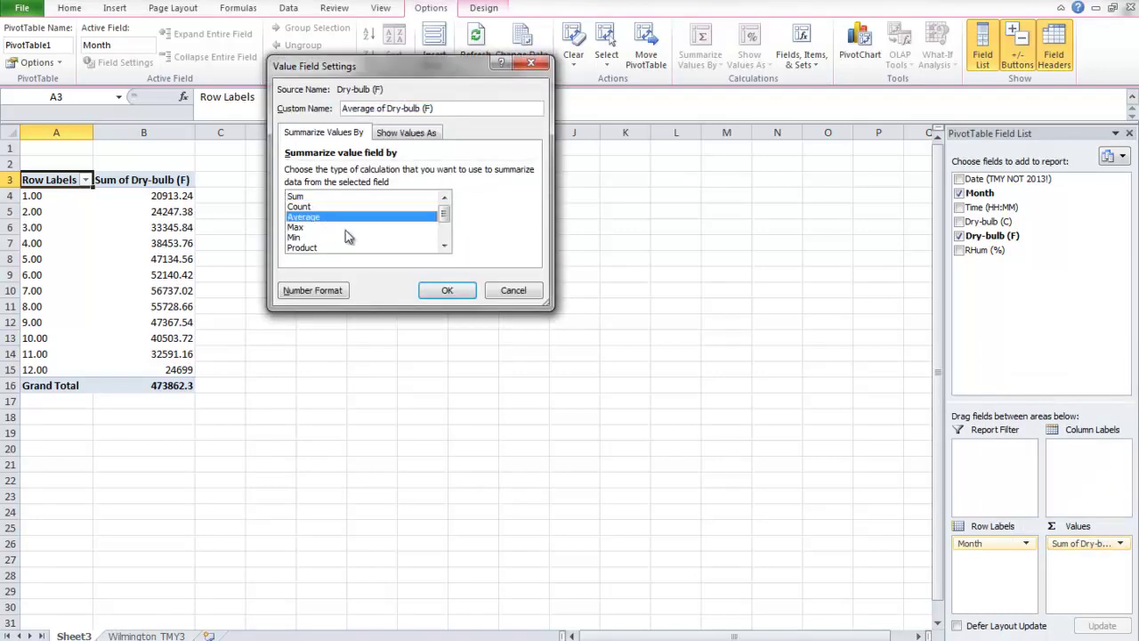
{"action": "left_click", "coordinate": [447, 291]}
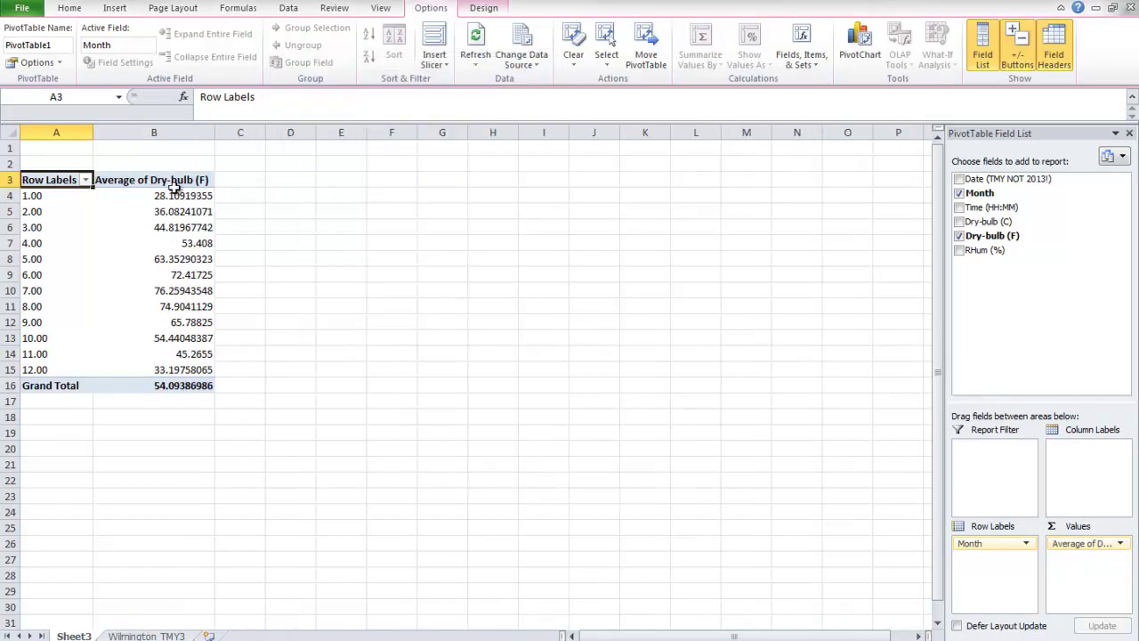
Insert a line chart of monthly average Dry-bulb, place it beside the table, and copy A3:B16.
{"action": "left_click_drag", "start_coordinate": [75, 179], "coordinate": [178, 386]}
{"action": "left_click", "coordinate": [115, 8]}
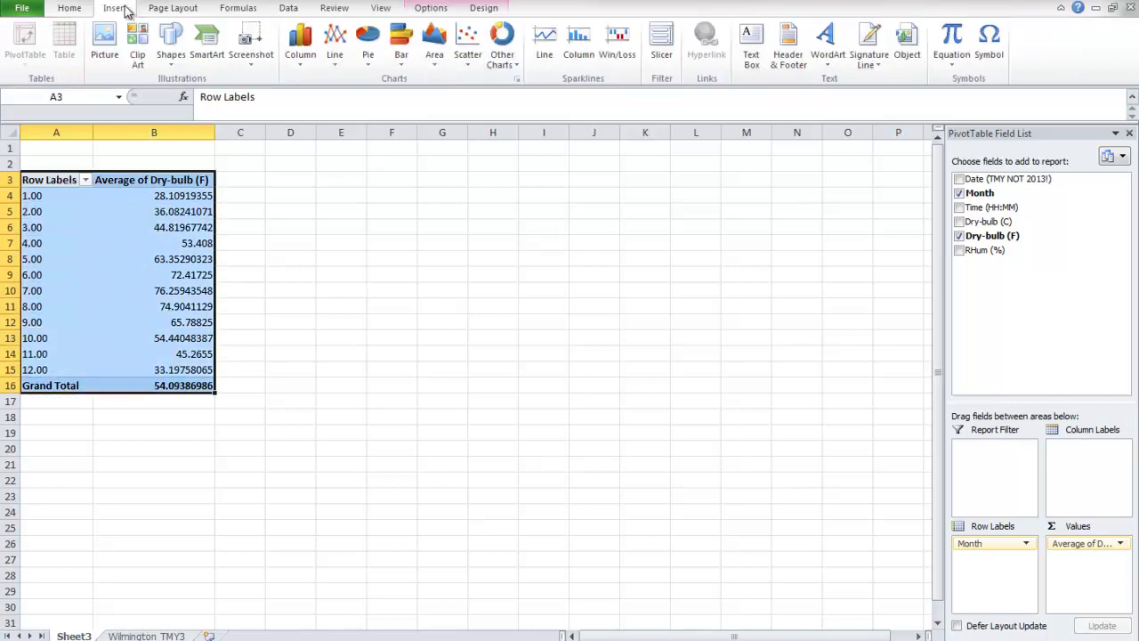
{"action": "left_click", "coordinate": [336, 64]}
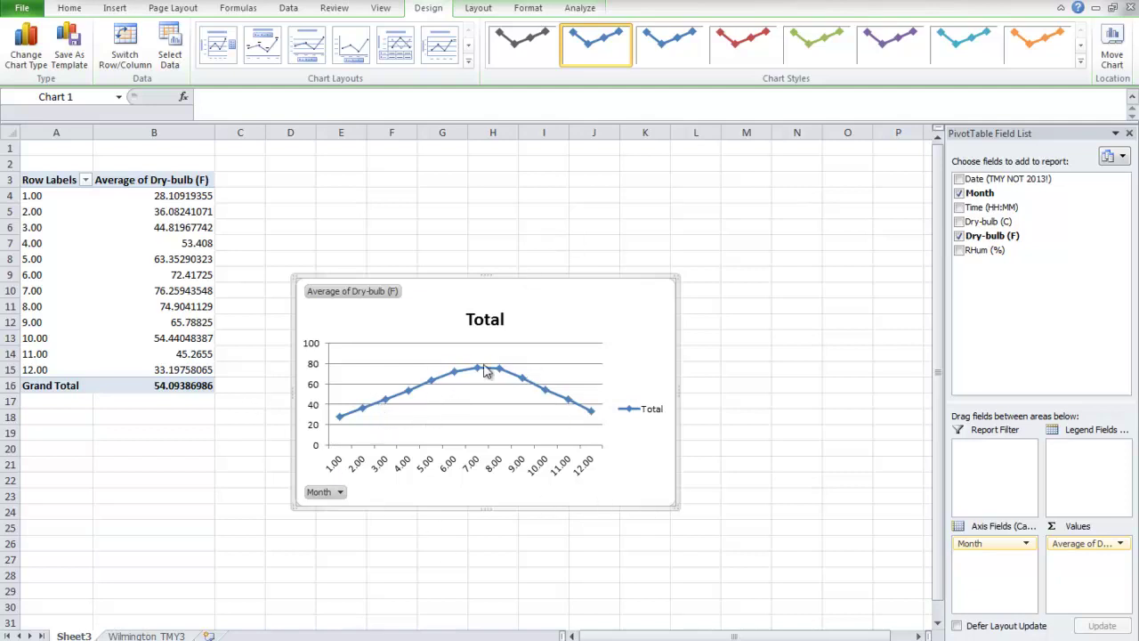
{"action": "left_click_drag", "start_coordinate": [526, 278], "coordinate": [524, 169]}
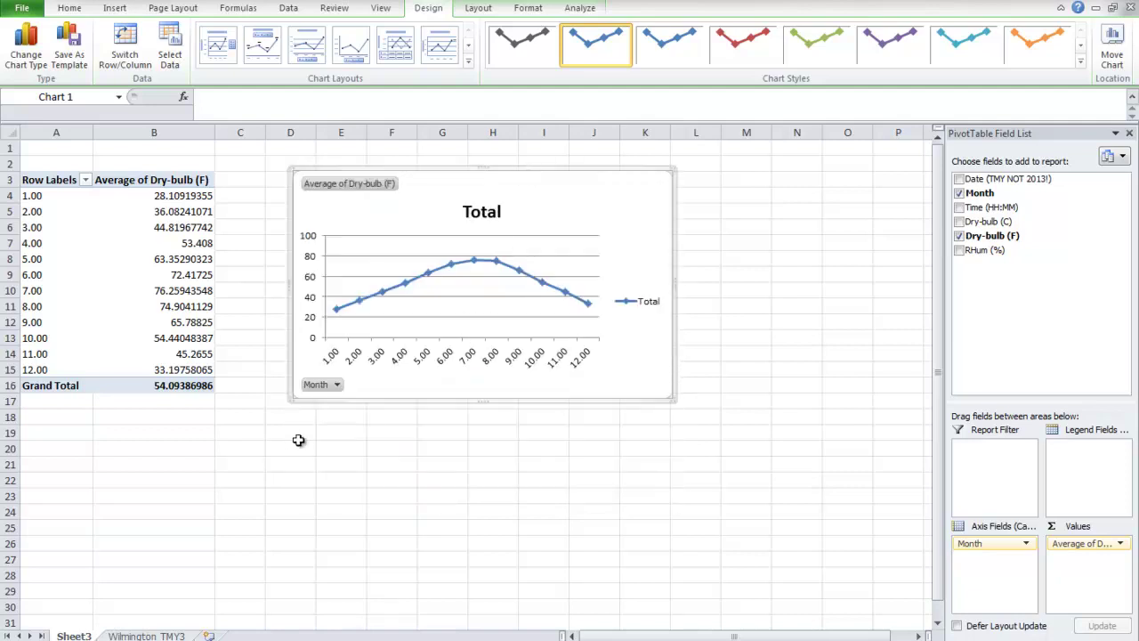
{"action": "left_click_drag", "start_coordinate": [62, 177], "coordinate": [188, 384]}
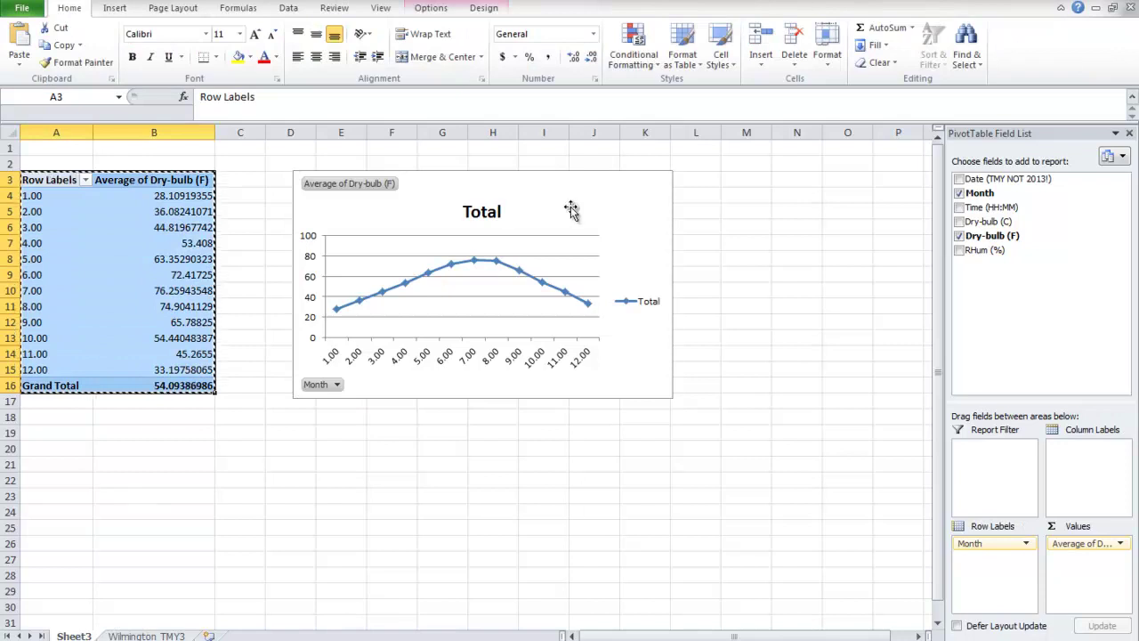
Paste a copy of the monthly pivot table at cell A20.
{"action": "left_click", "coordinate": [50, 448]}
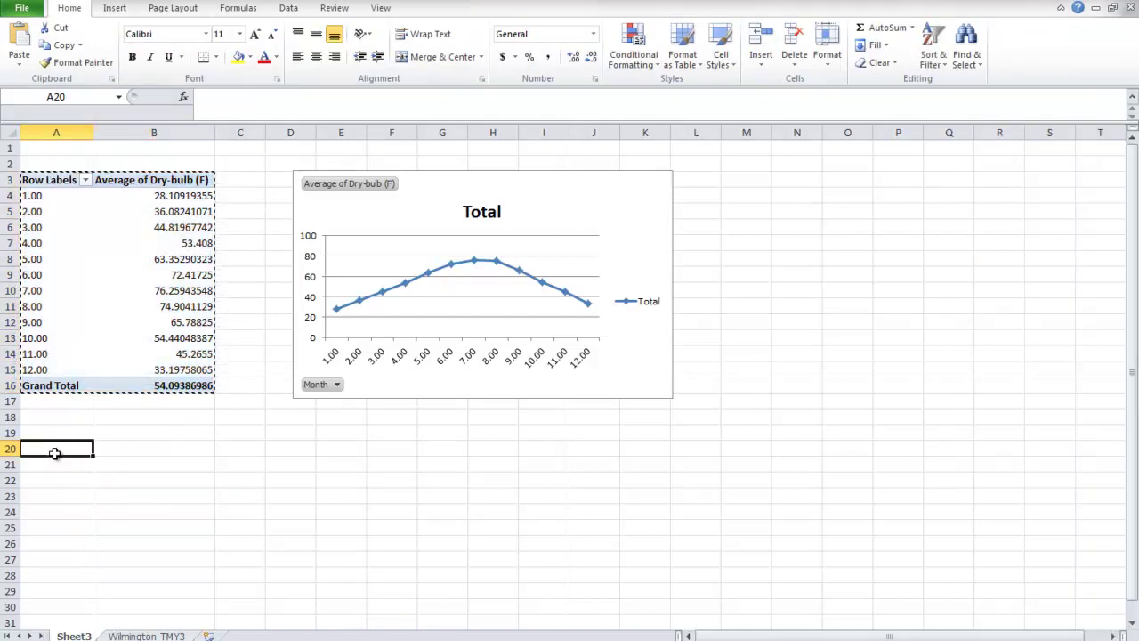
{"action": "key", "text": "ctrl+v"}
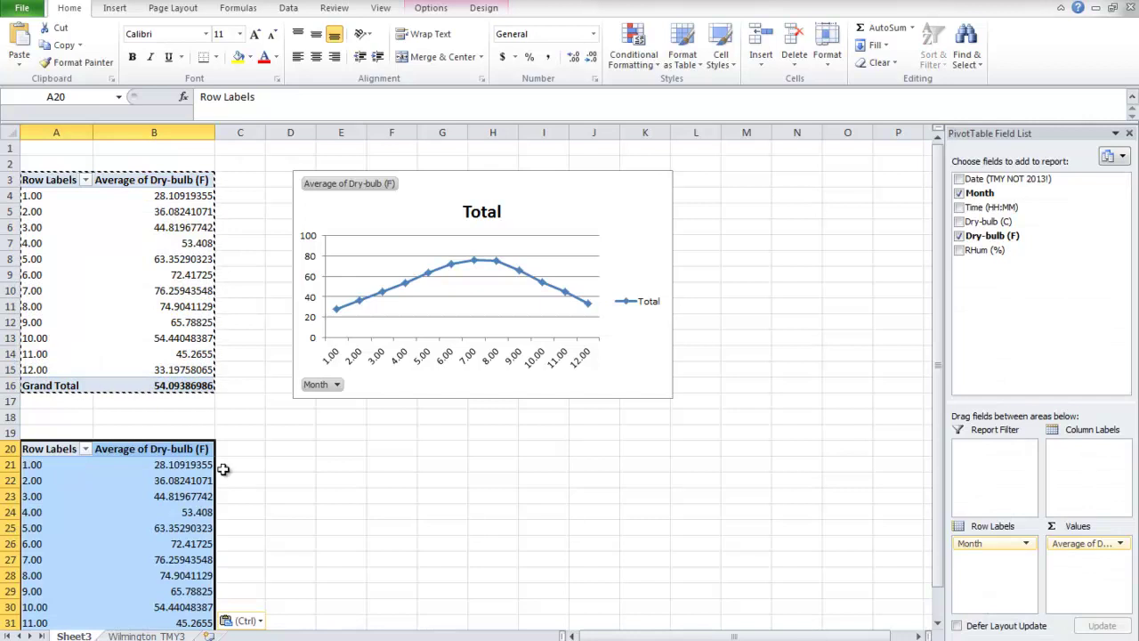
{"action": "scroll", "coordinate": [422, 485], "scroll_direction": "down", "scroll_amount": 1}
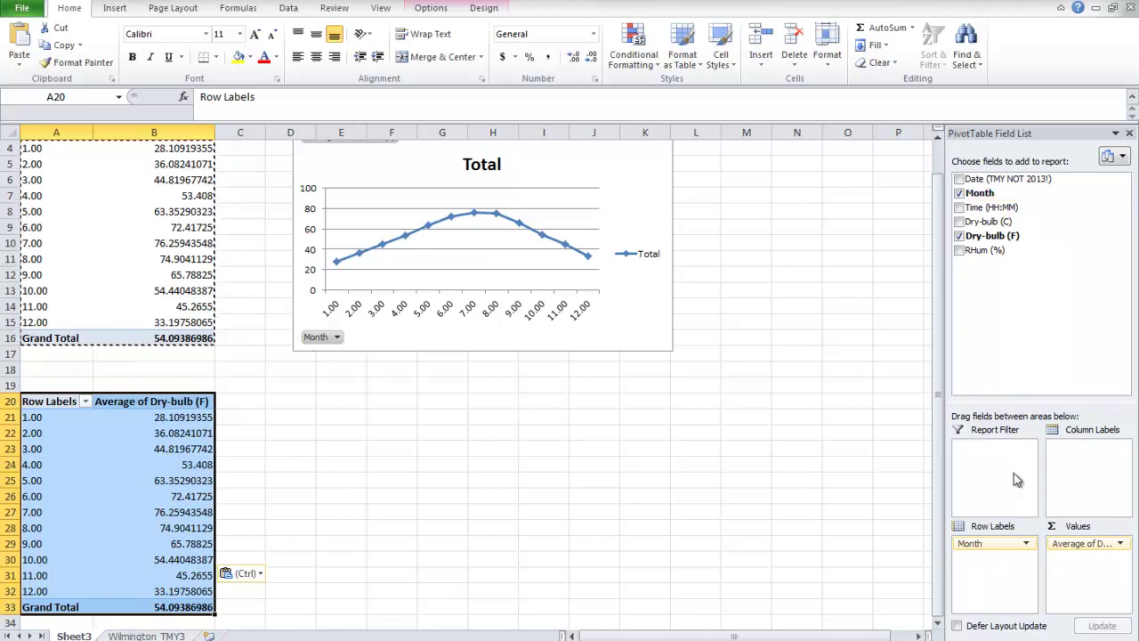
{"action": "left_click", "coordinate": [1026, 543]}
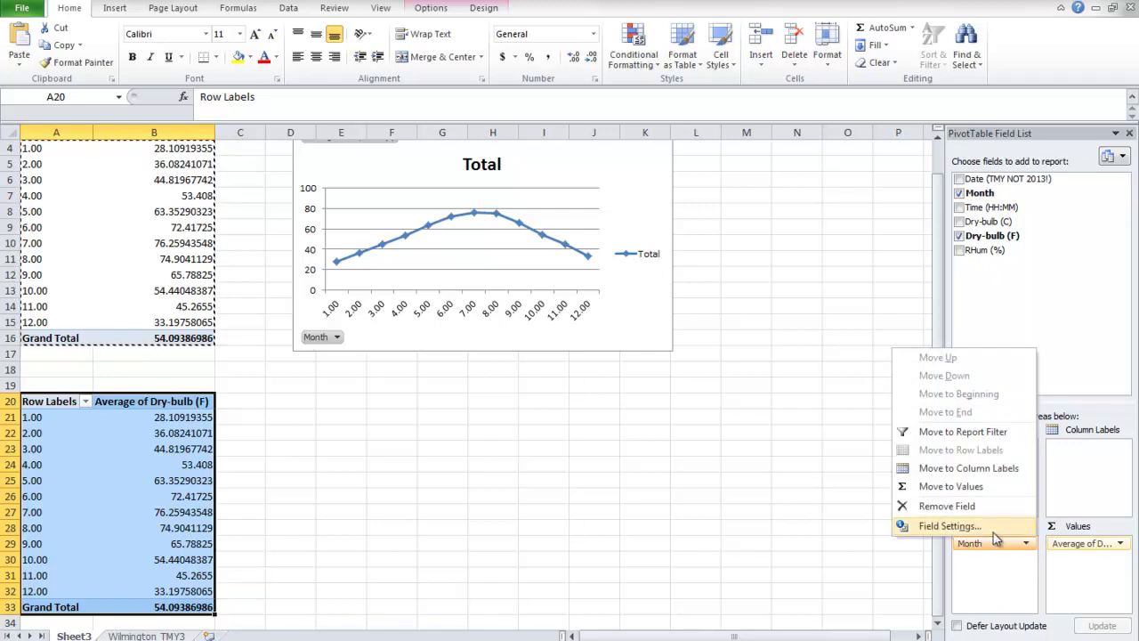
{"action": "left_click", "coordinate": [995, 532]}
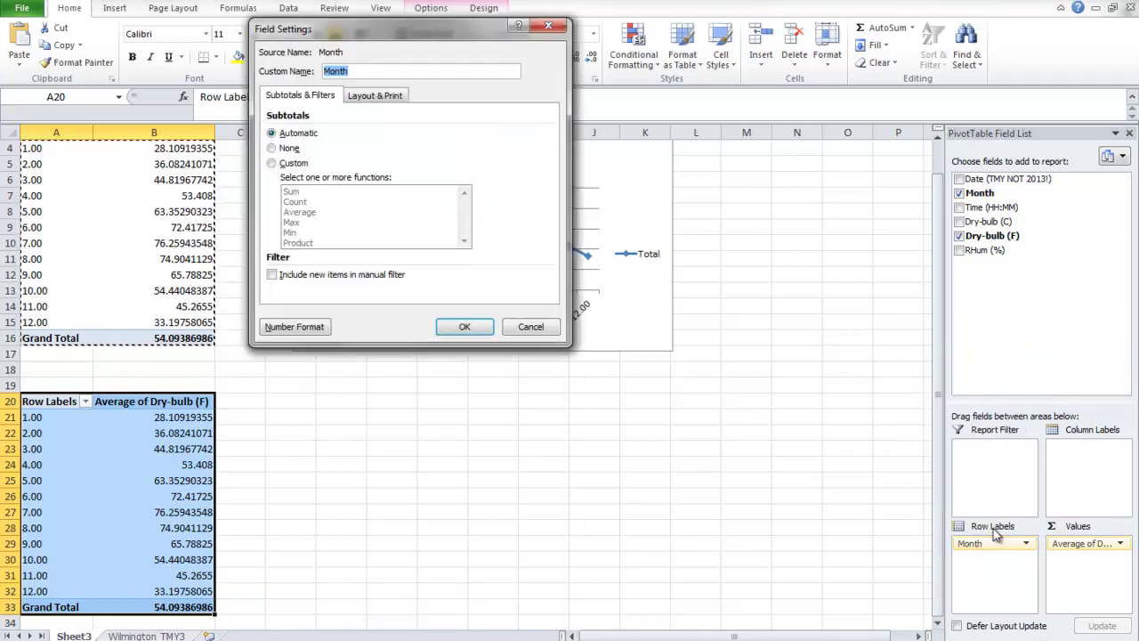
{"action": "left_click", "coordinate": [465, 328]}
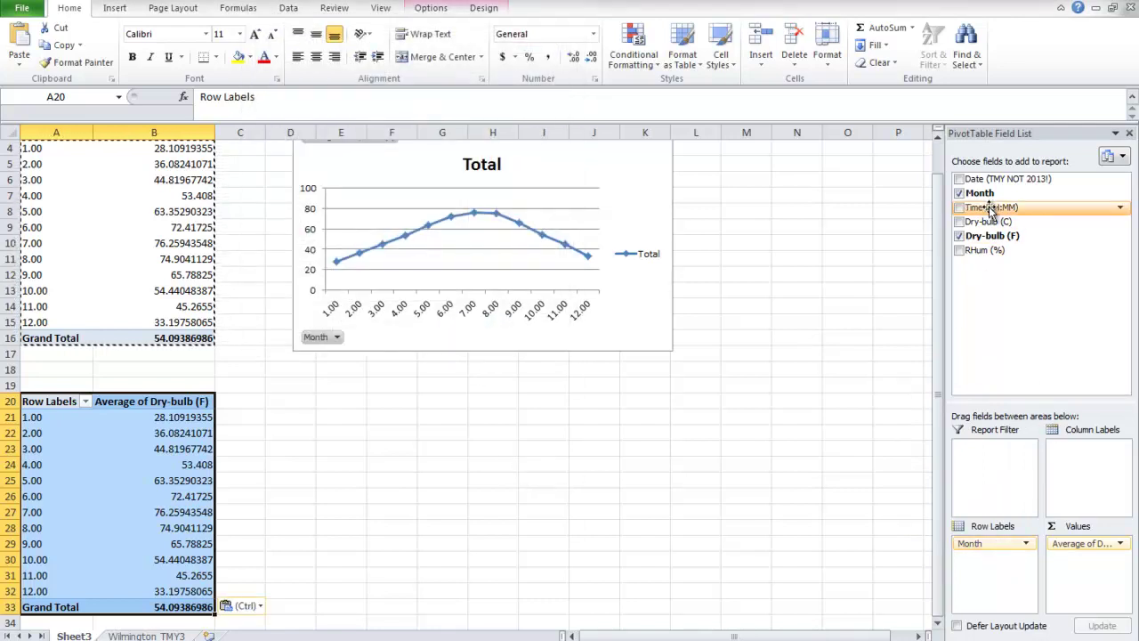
Replace Month with Time (HH:MM) as the copy's rows and select A20:B45.
{"action": "left_click_drag", "start_coordinate": [990, 209], "coordinate": [1001, 565]}
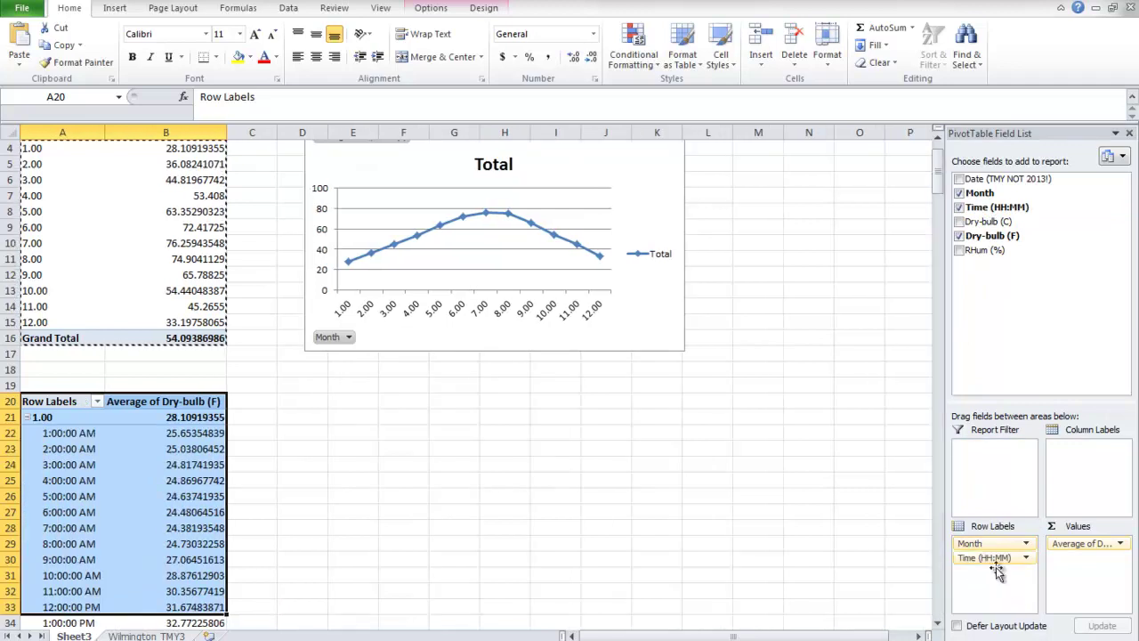
{"action": "left_click", "coordinate": [1028, 545]}
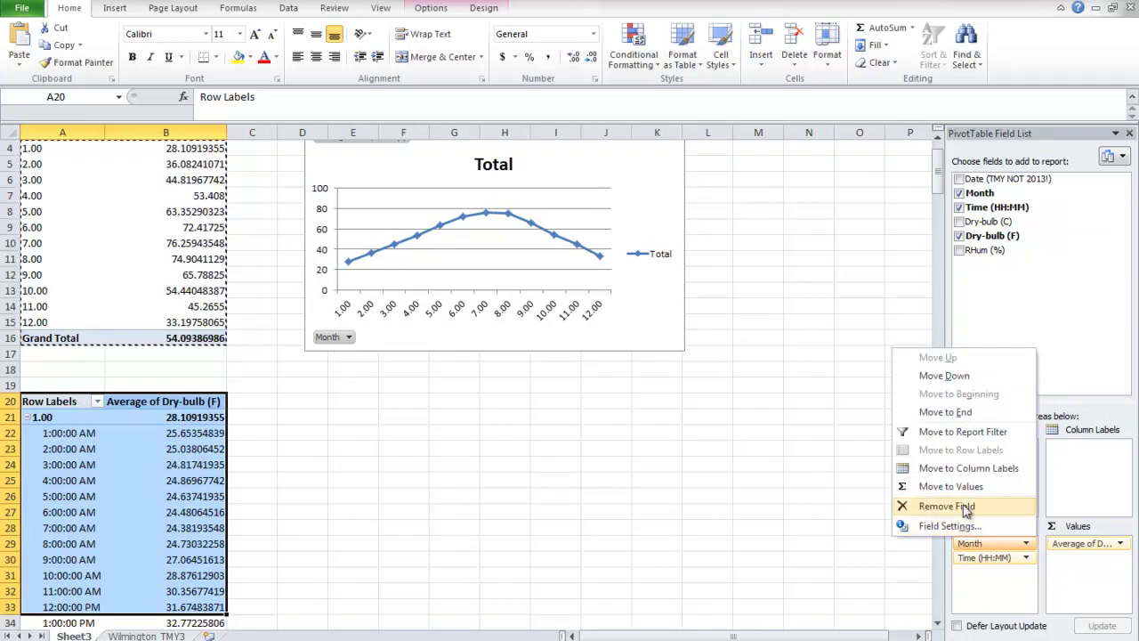
{"action": "left_click", "coordinate": [968, 506]}
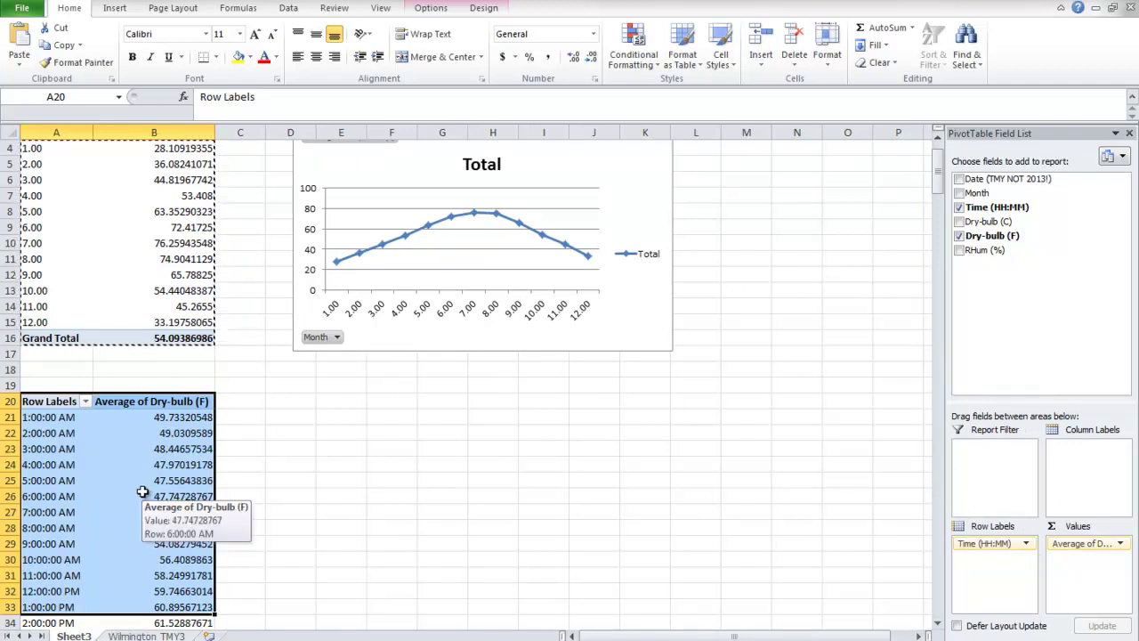
{"action": "left_click", "coordinate": [142, 463]}
{"action": "scroll", "coordinate": [119, 462], "scroll_direction": "down", "scroll_amount": 5}
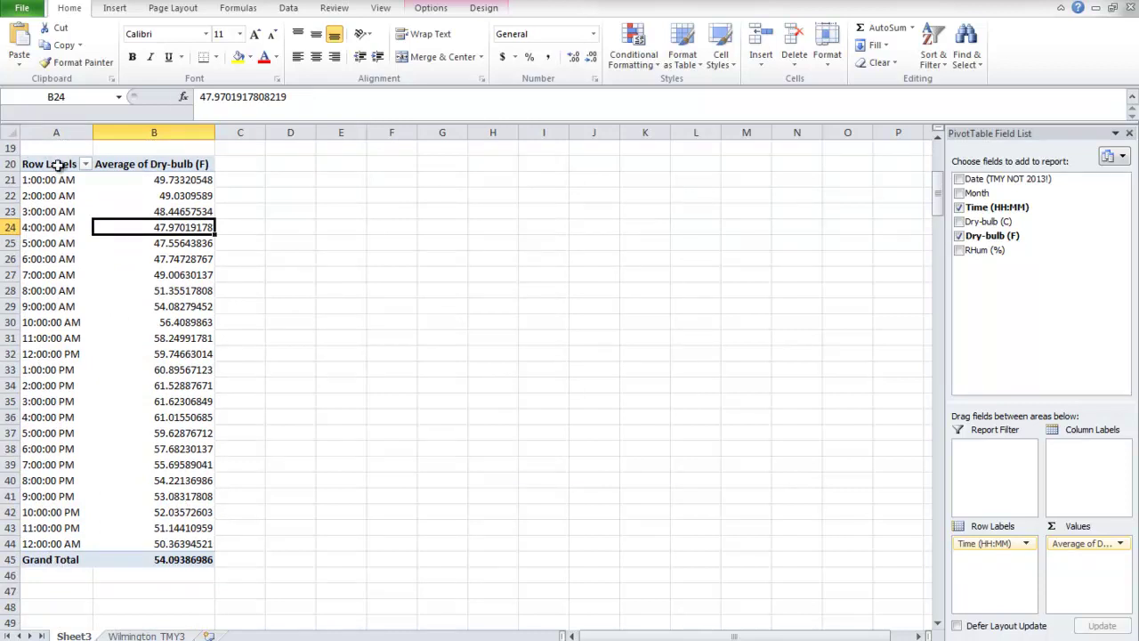
{"action": "left_click_drag", "start_coordinate": [55, 165], "coordinate": [155, 559]}
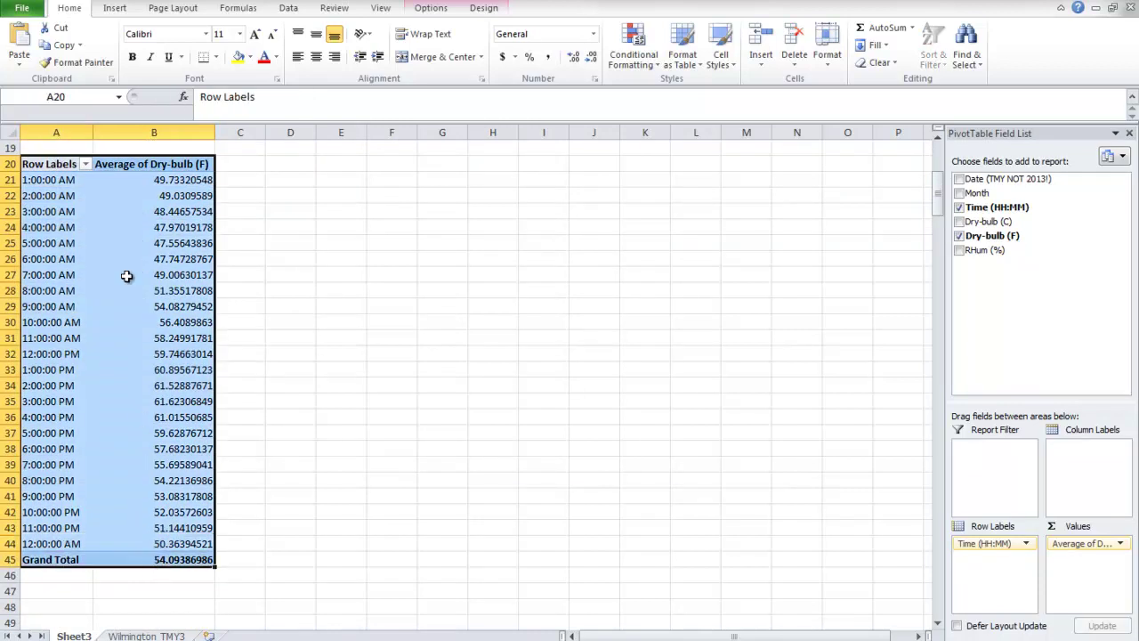
Insert a Line with Markers chart of the hourly average Dry-bulb (F) temperatures.
{"action": "left_click", "coordinate": [114, 8]}
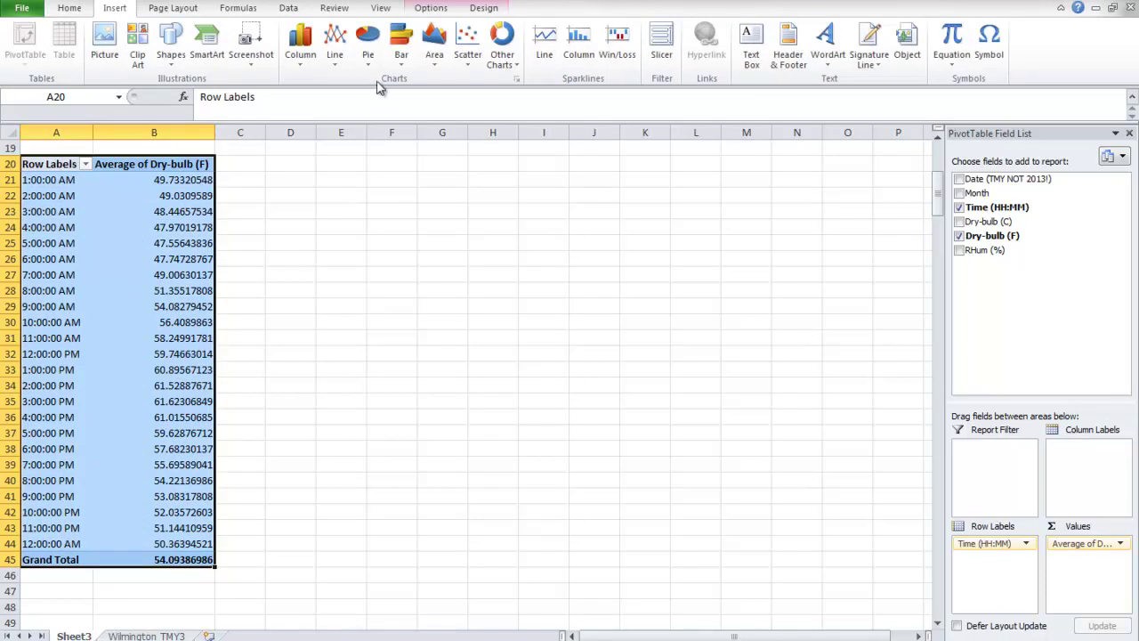
{"action": "left_click", "coordinate": [335, 49]}
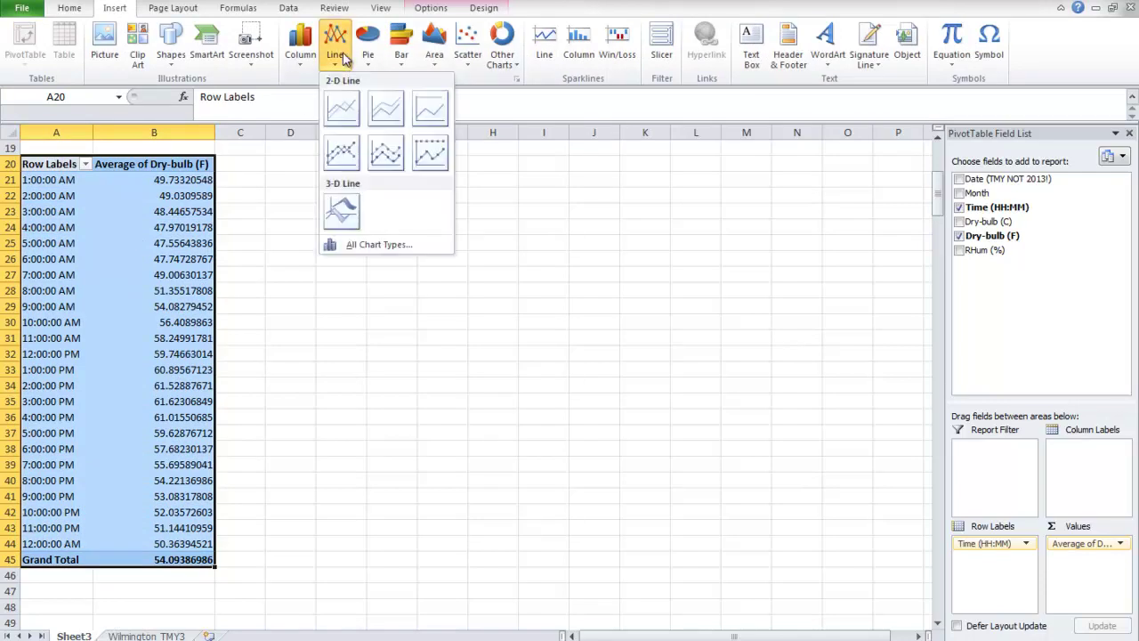
{"action": "left_click", "coordinate": [345, 155]}
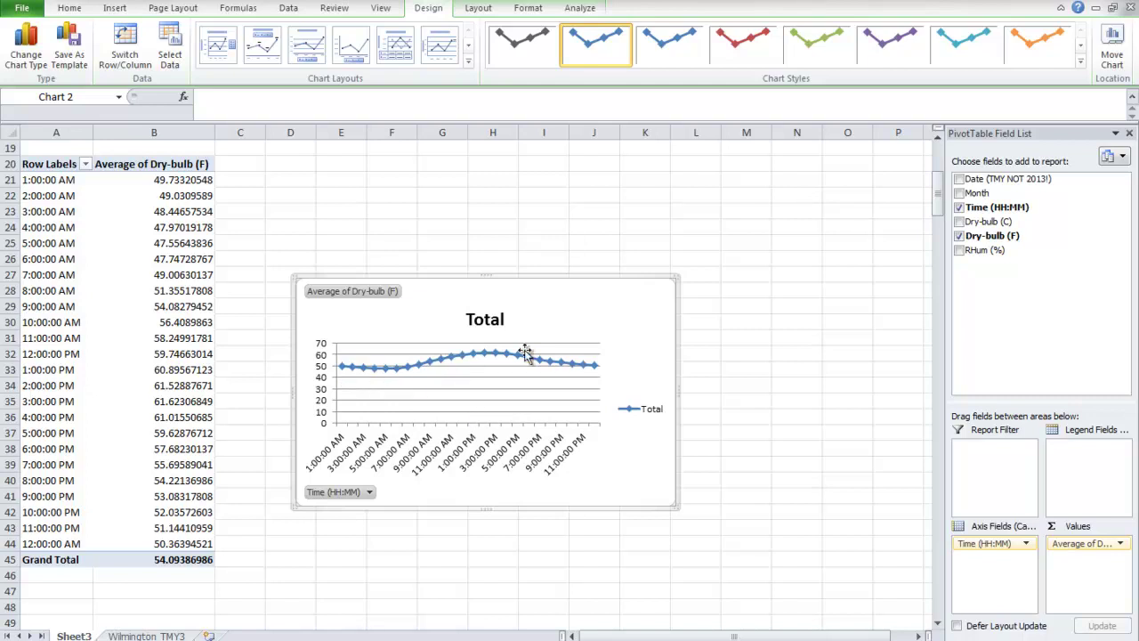
{"action": "mouse_move", "coordinate": [452, 365]}
{"action": "scroll", "coordinate": [342, 352], "scroll_direction": "up", "scroll_amount": 6}
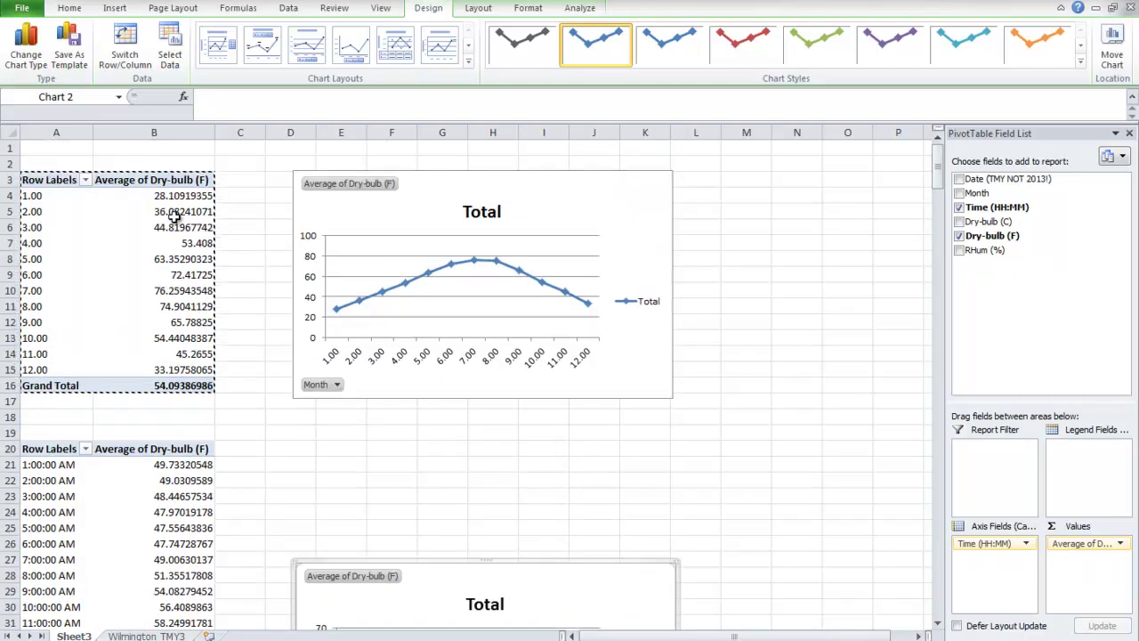
Add RHum (%) to the monthly pivot table's Values, summarized as Average.
{"action": "left_click", "coordinate": [52, 180]}
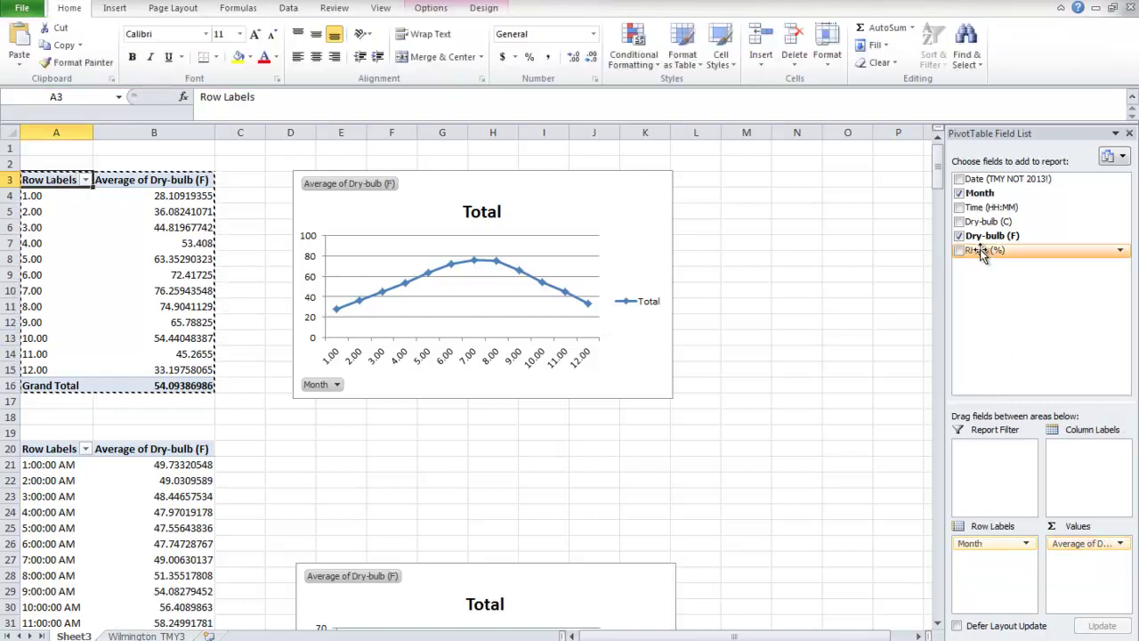
{"action": "left_click_drag", "start_coordinate": [978, 251], "coordinate": [1090, 574]}
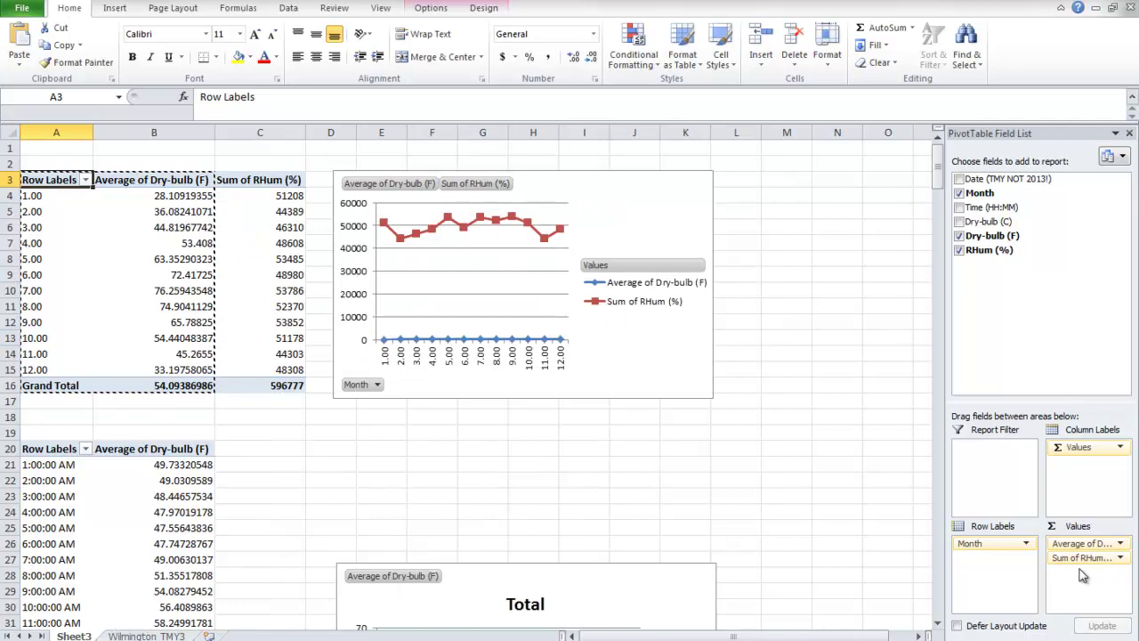
{"action": "left_click", "coordinate": [1109, 558]}
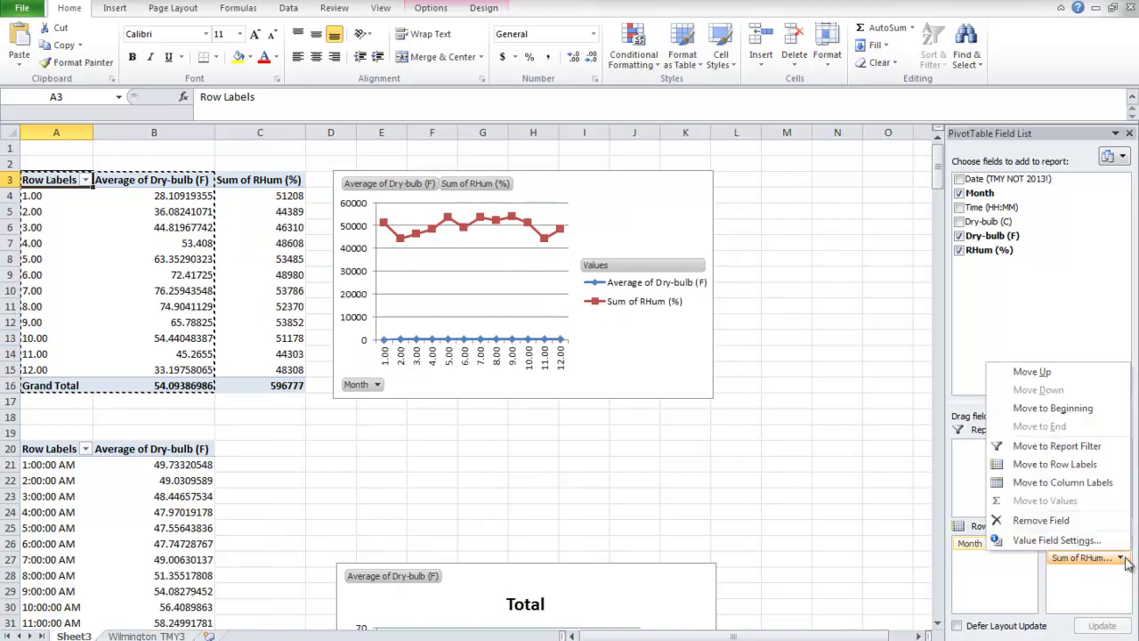
{"action": "left_click", "coordinate": [1056, 540]}
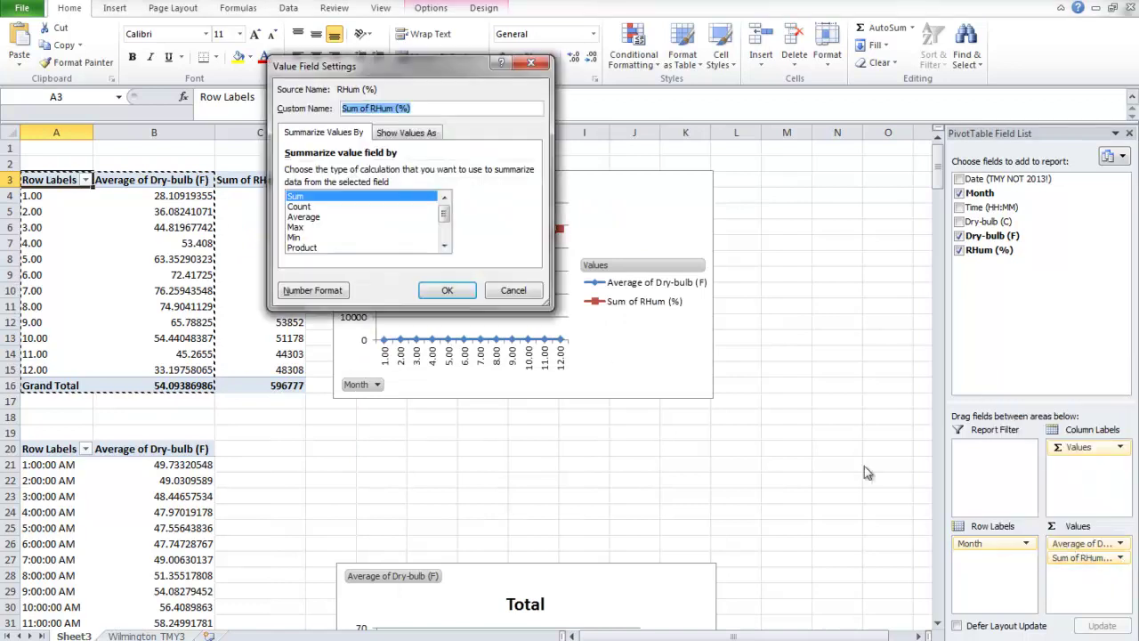
{"action": "left_click", "coordinate": [310, 218]}
{"action": "left_click", "coordinate": [448, 290]}
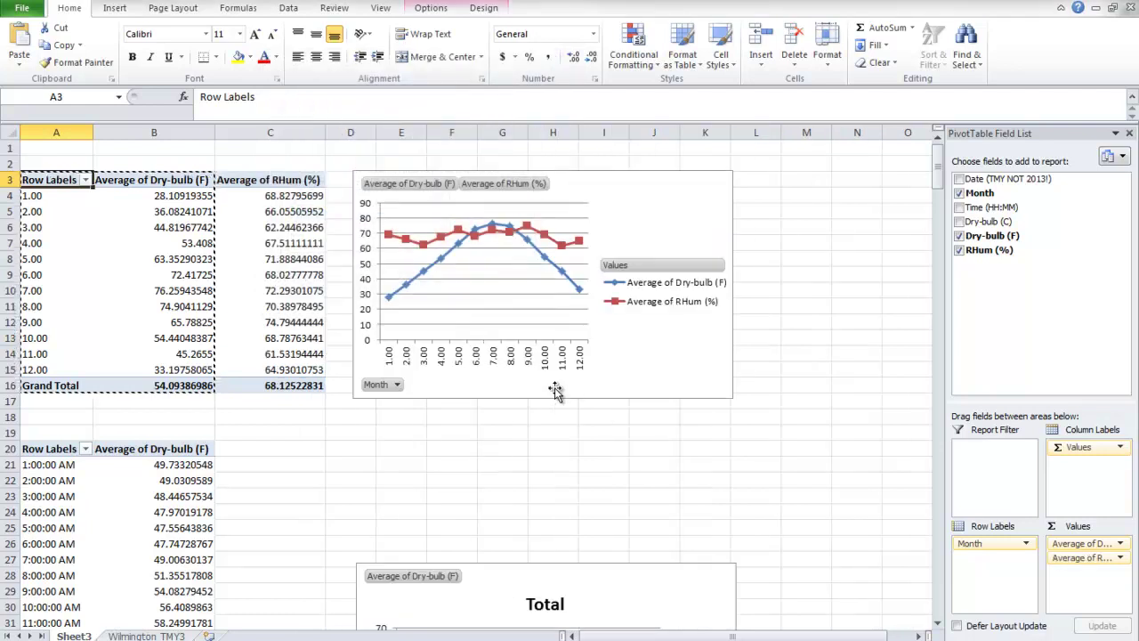